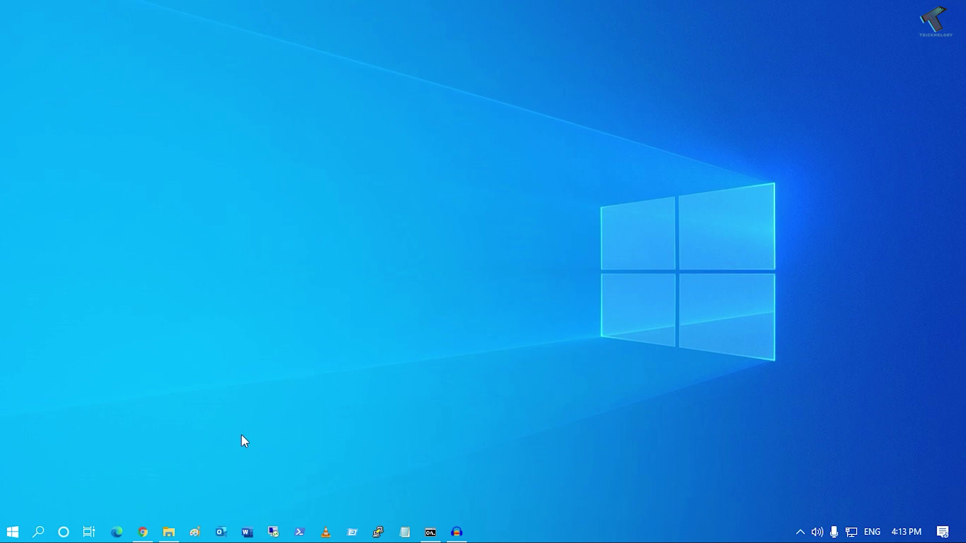
Open File Explorer on New Volume (H:), showing the new and Tricknology Share folders
{"action": "left_click", "coordinate": [173, 529]}
Select the Tricknology Share folder on New Volume (H:)
{"action": "left_click", "coordinate": [359, 203]}
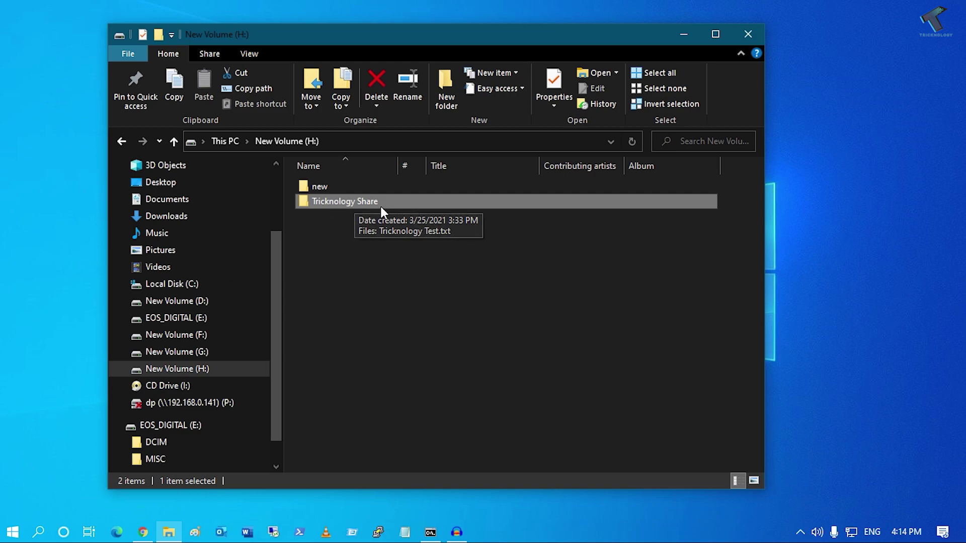
From Tricknology Share's Properties, go to Sharing and start the Share dialog
{"action": "right_click", "coordinate": [406, 204]}
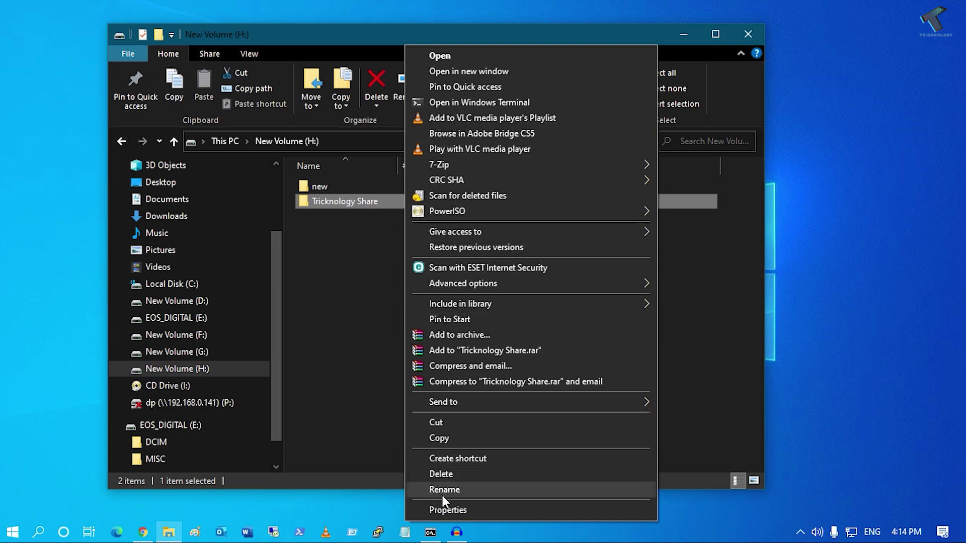
{"action": "left_click", "coordinate": [452, 510]}
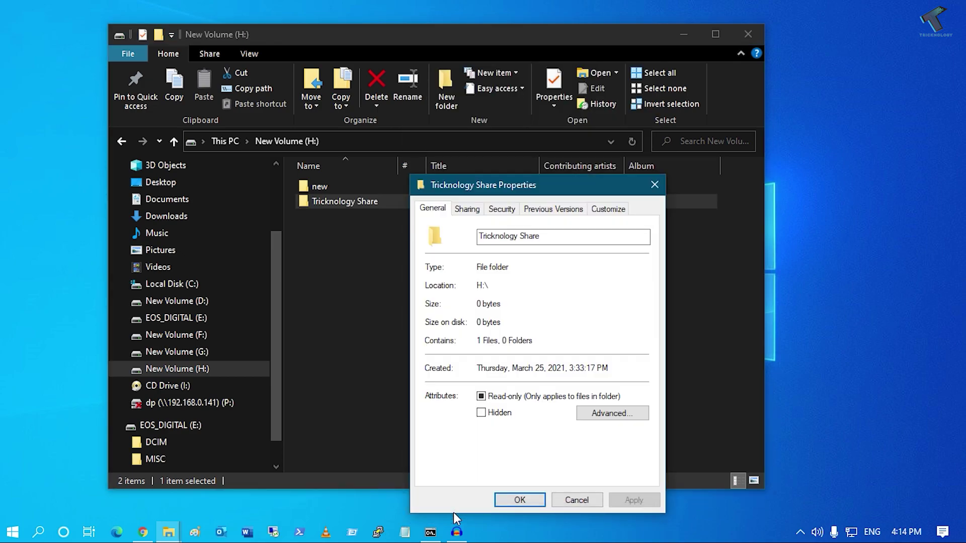
{"action": "left_click", "coordinate": [468, 210]}
{"action": "left_click_drag", "start_coordinate": [481, 190], "coordinate": [474, 140]}
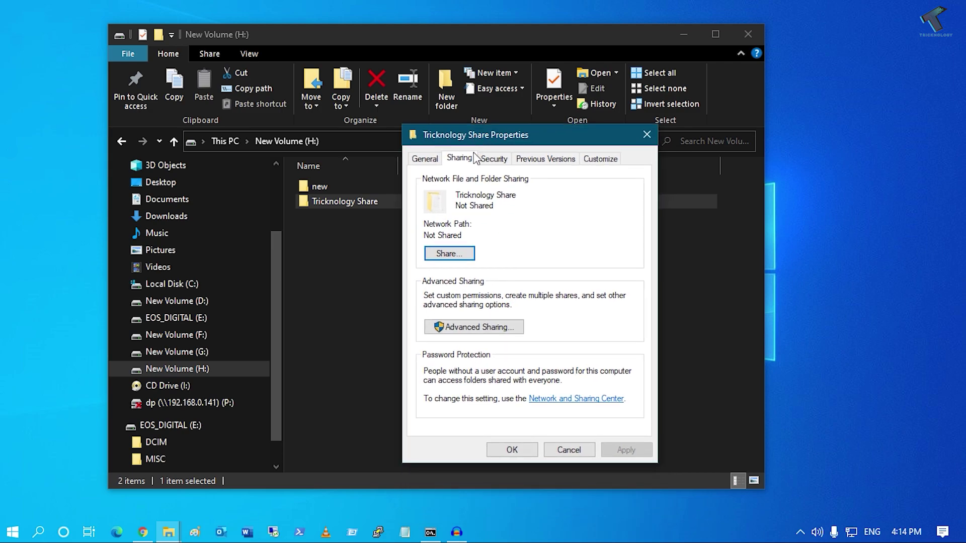
{"action": "left_click", "coordinate": [460, 254]}
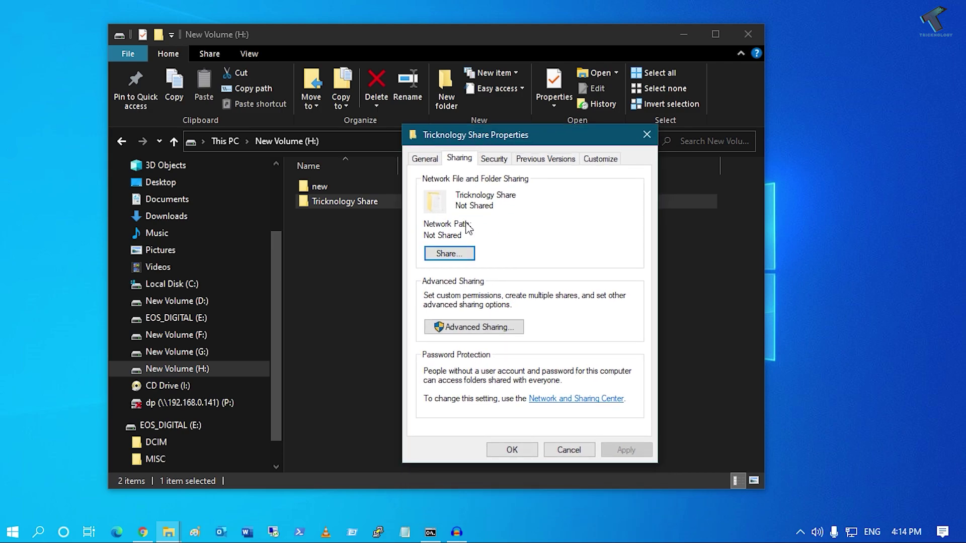
{"action": "left_click", "coordinate": [462, 257]}
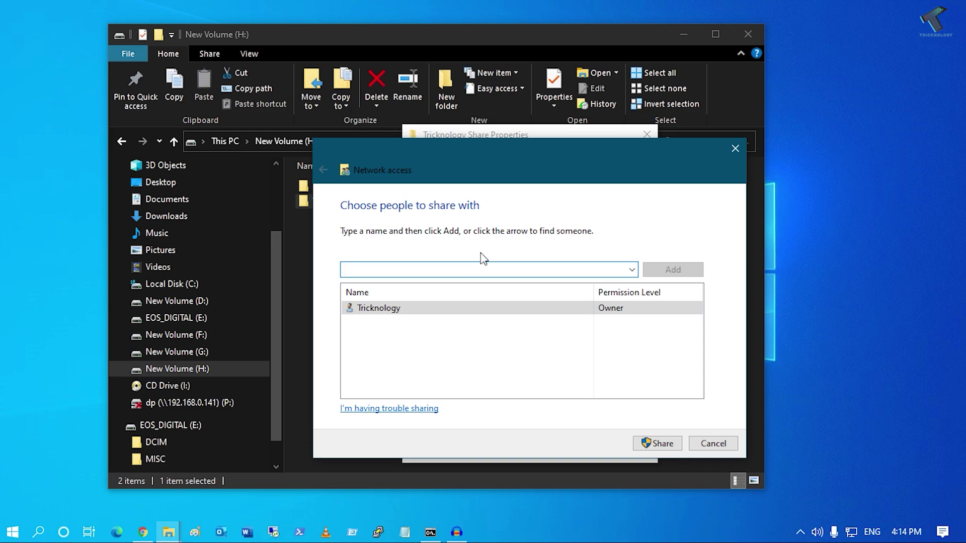
Add Everyone with Read/Write permission and share the Tricknology Share folder
{"action": "left_click", "coordinate": [631, 271]}
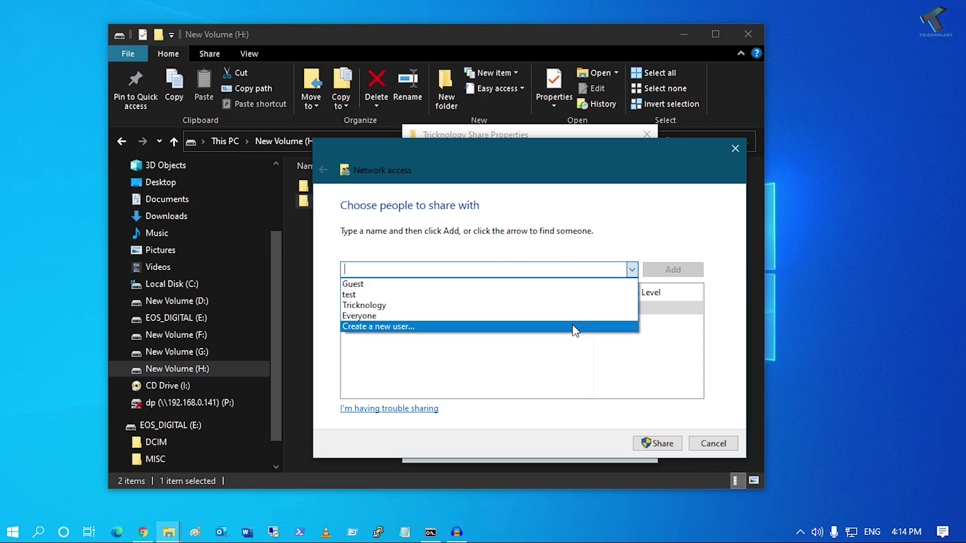
{"action": "left_click", "coordinate": [375, 316]}
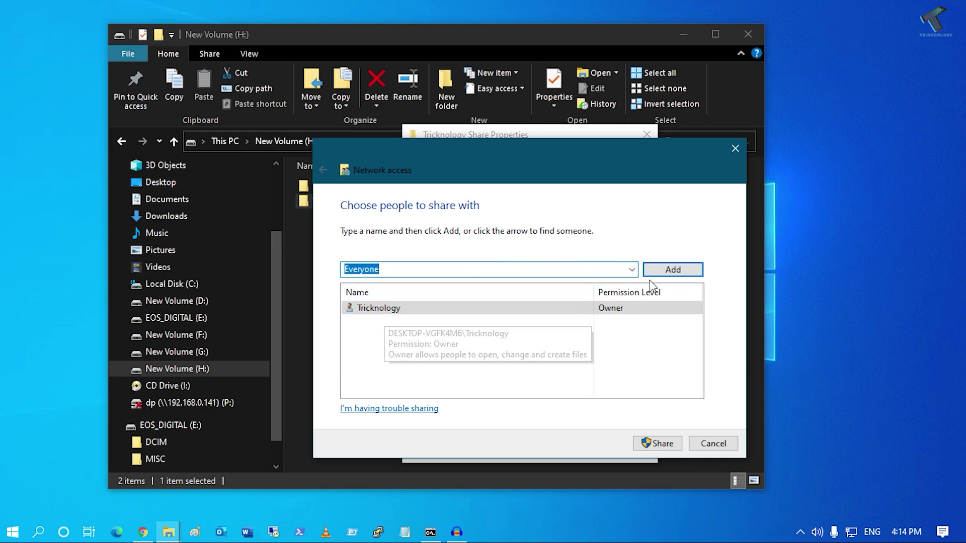
{"action": "left_click", "coordinate": [672, 272]}
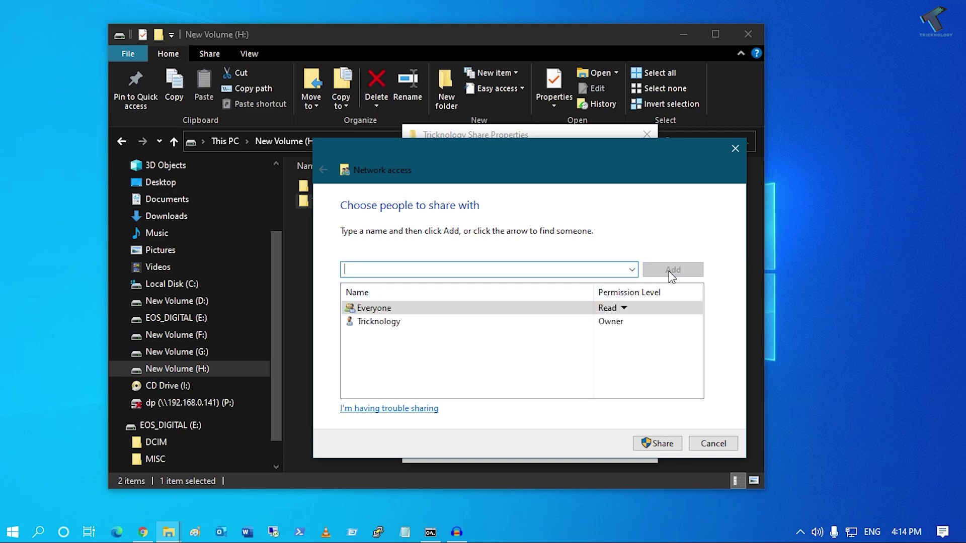
{"action": "left_click", "coordinate": [624, 308]}
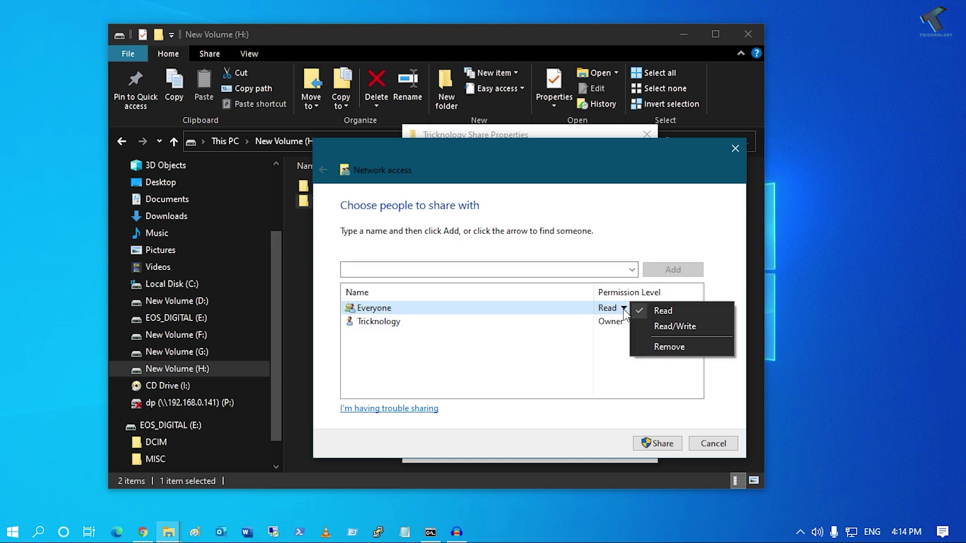
{"action": "left_click", "coordinate": [675, 327]}
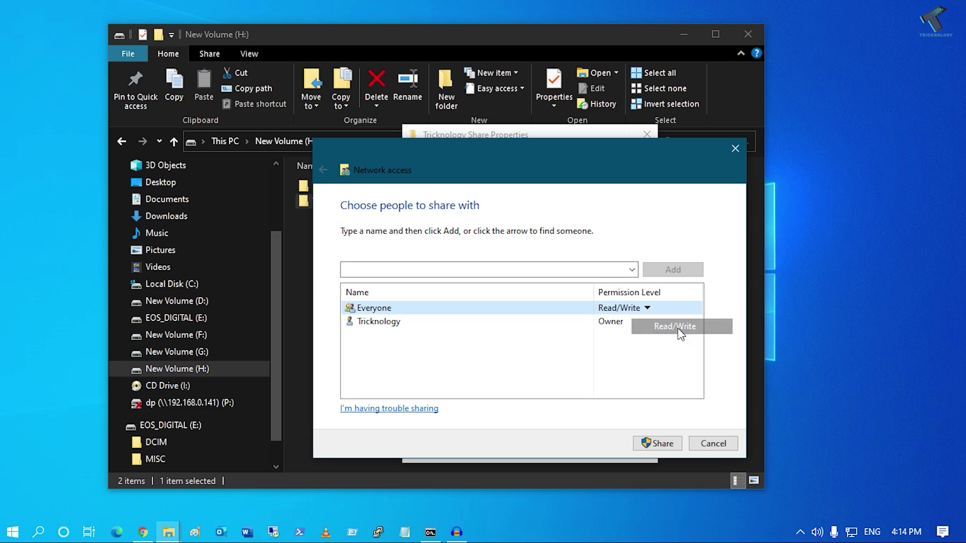
{"action": "left_click", "coordinate": [661, 443]}
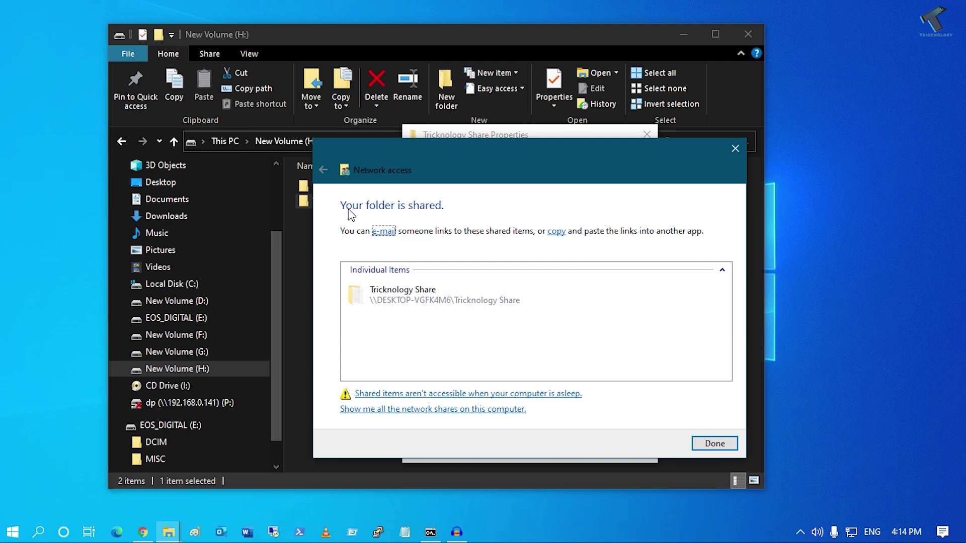
{"action": "left_click", "coordinate": [734, 443]}
{"action": "left_click", "coordinate": [487, 331]}
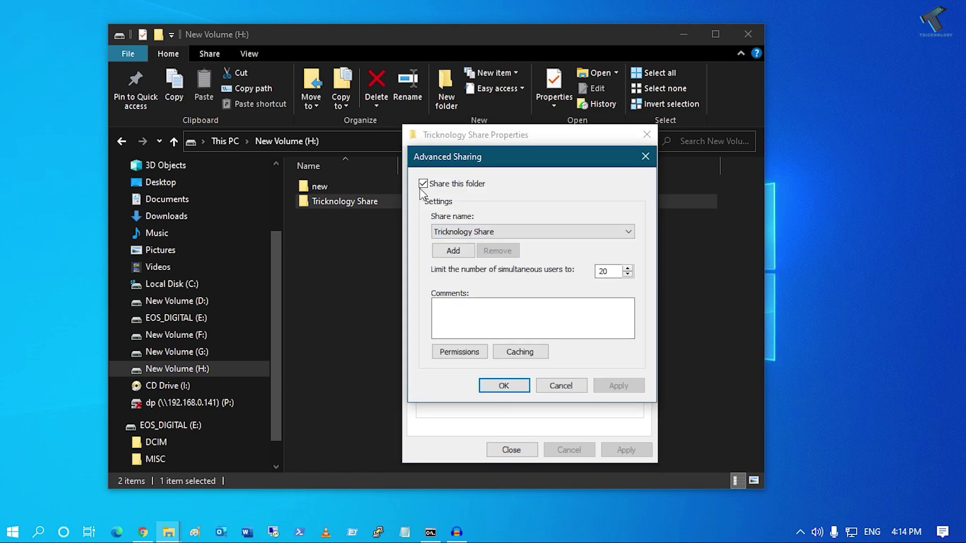
Confirm Everyone has Full Control, Change and Read share permissions, then close all sharing dialogs
{"action": "left_click", "coordinate": [457, 354]}
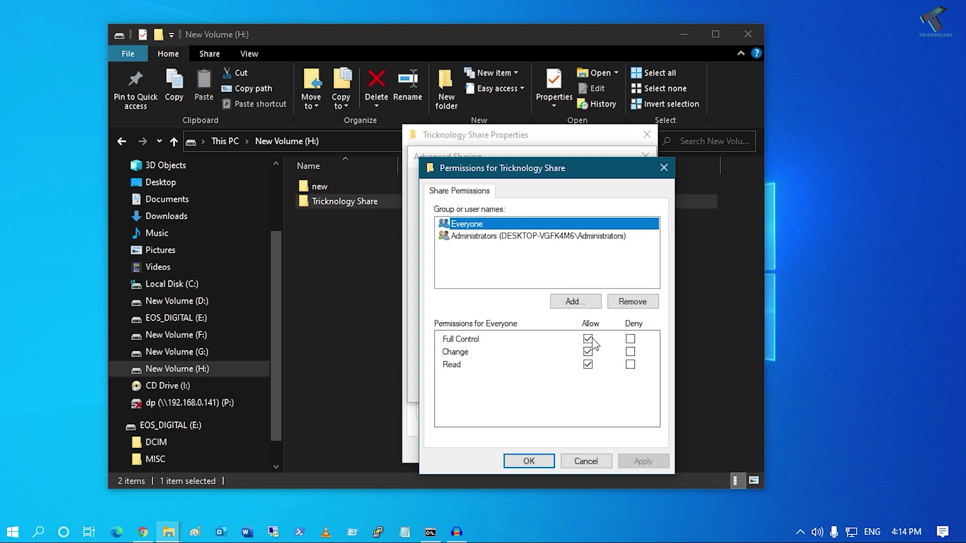
{"action": "left_click", "coordinate": [529, 461]}
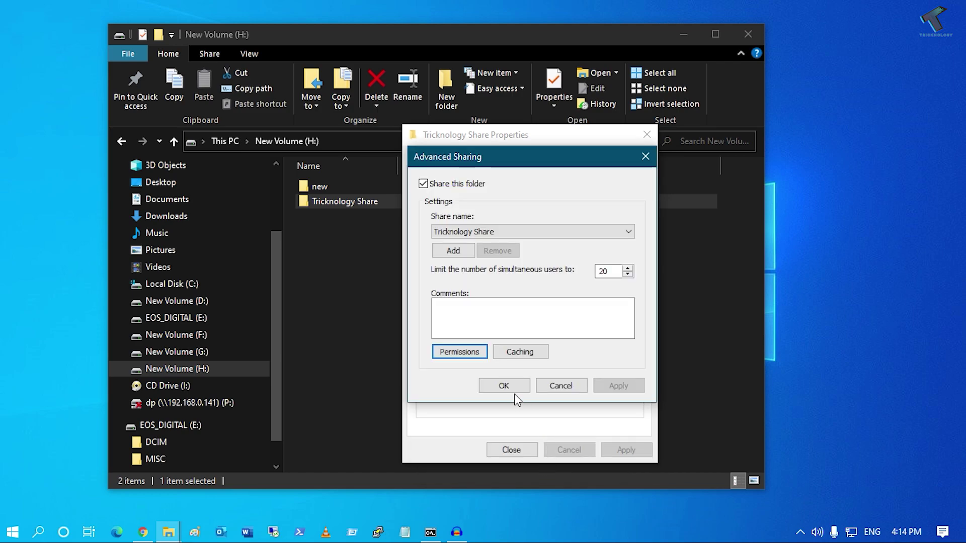
{"action": "left_click", "coordinate": [513, 391]}
{"action": "left_click", "coordinate": [532, 452]}
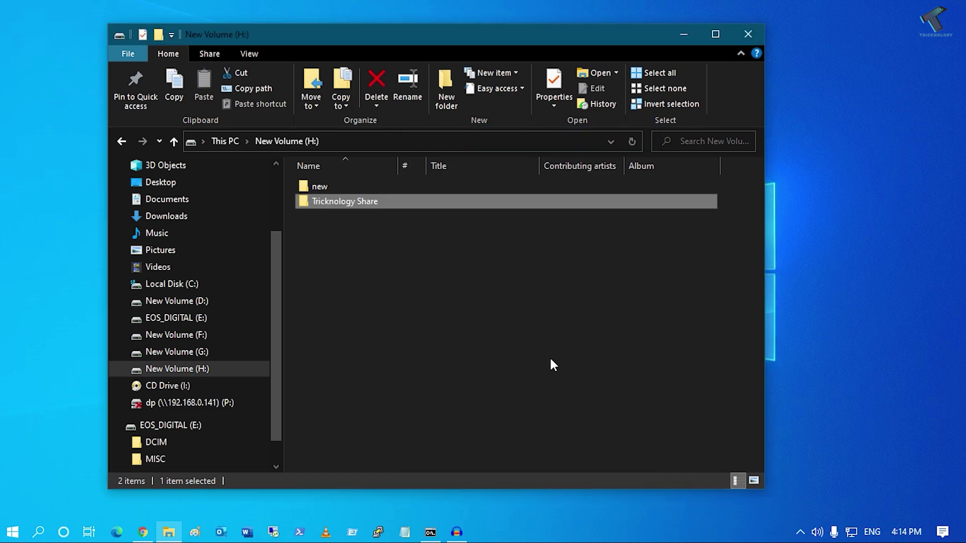
Open Network and Sharing Center from the Network & Internet status settings
{"action": "right_click", "coordinate": [852, 533]}
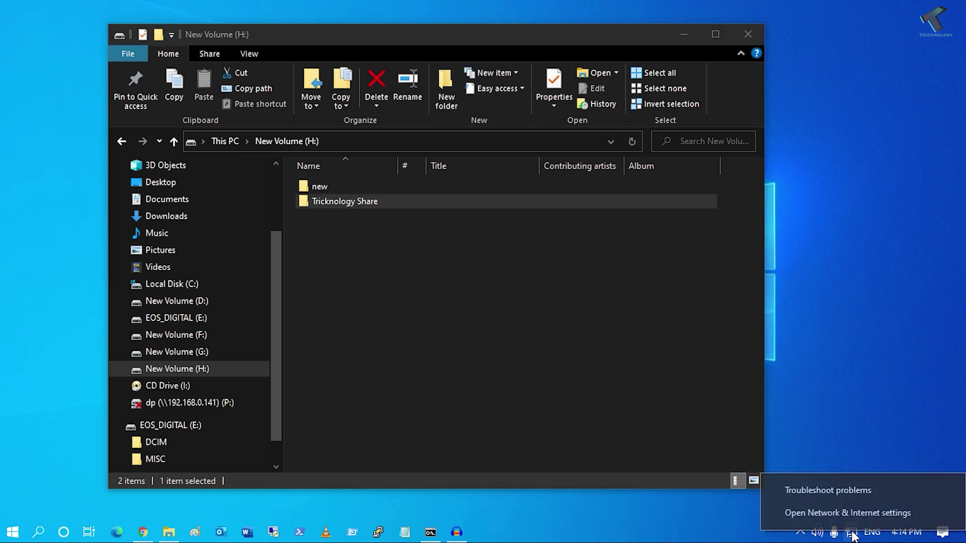
{"action": "left_click", "coordinate": [883, 515]}
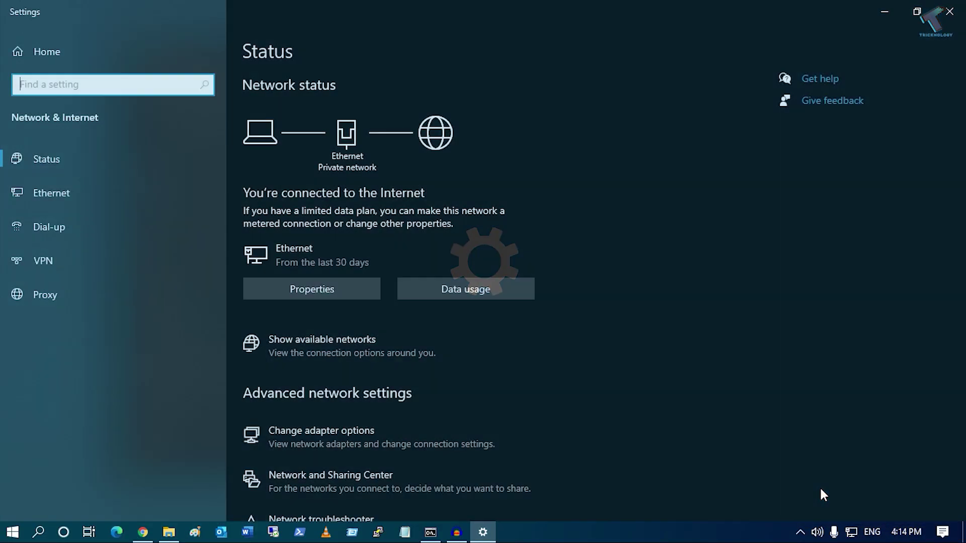
{"action": "scroll", "coordinate": [622, 307], "scroll_direction": "down", "scroll_amount": 3}
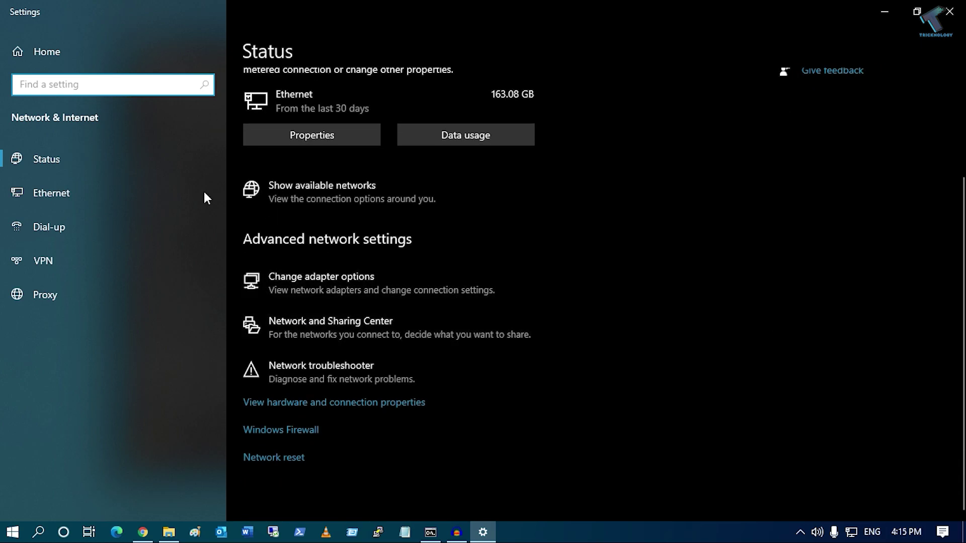
{"action": "left_click", "coordinate": [365, 333]}
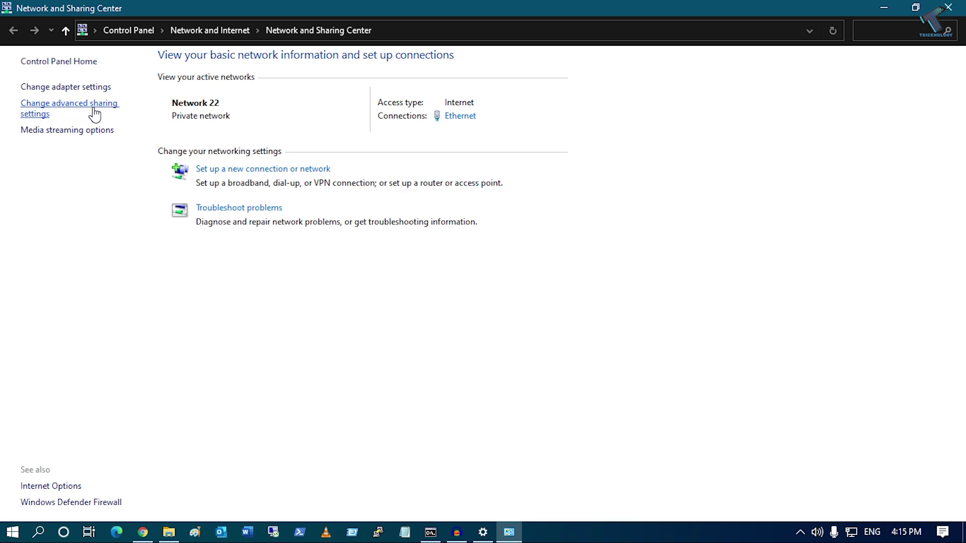
Go to Change advanced sharing settings and expand the All Networks section
{"action": "left_click", "coordinate": [56, 112]}
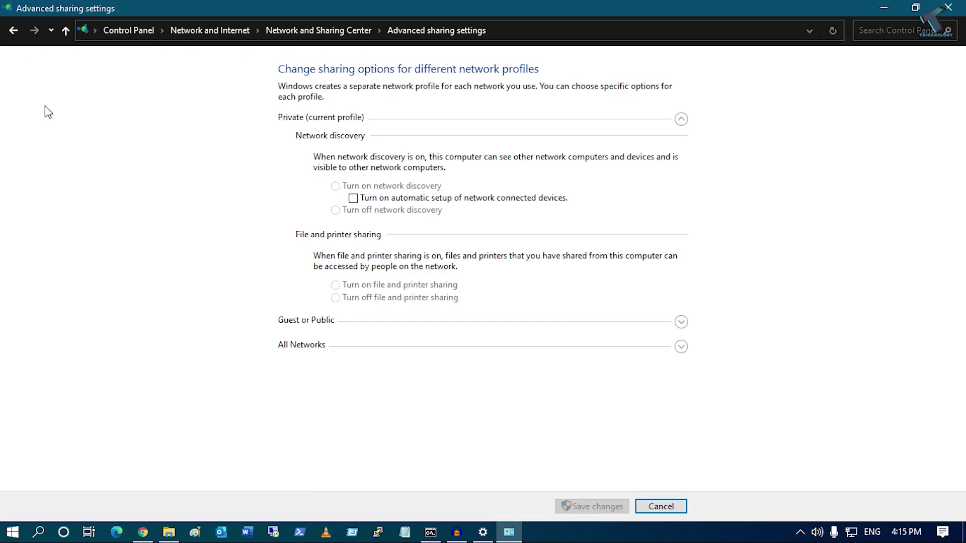
{"action": "left_click", "coordinate": [340, 352]}
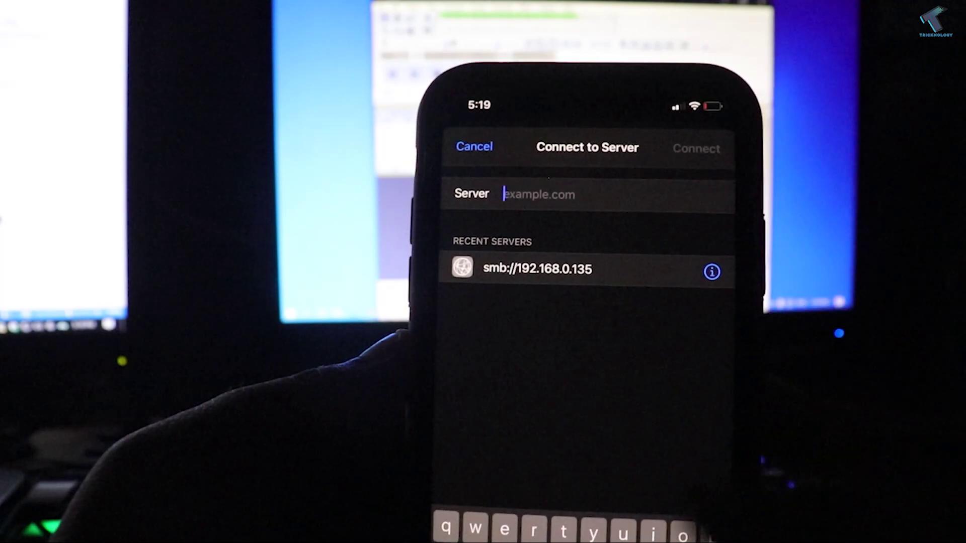
Enter the PC's address 192.168.0.135 in the Files app's Connect to Server field
{"action": "type", "text": "1"}
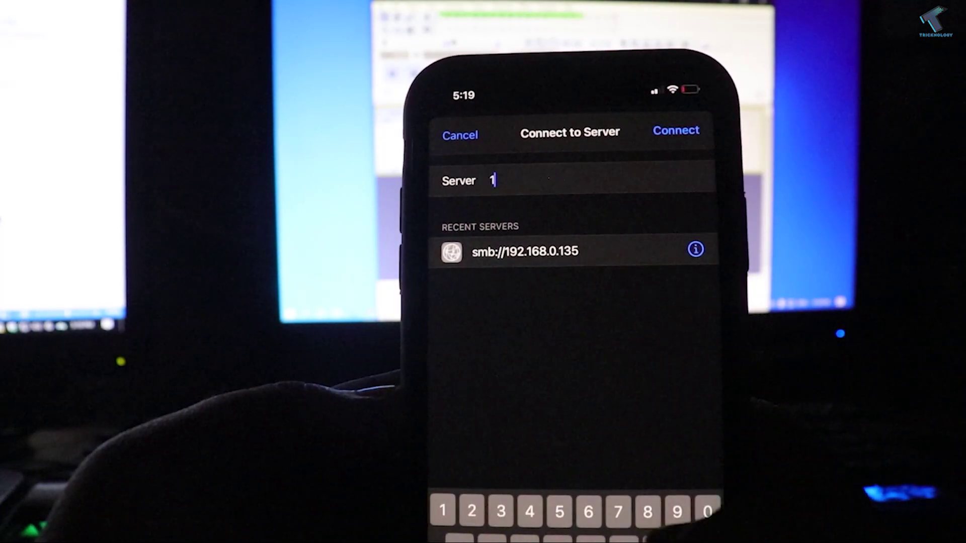
{"action": "type", "text": "92.168."}
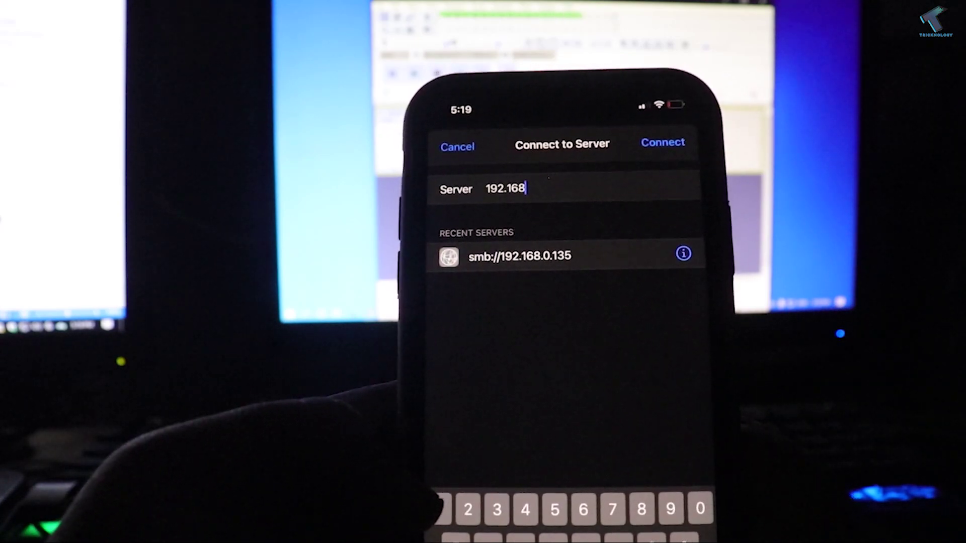
{"action": "type", "text": "0.135"}
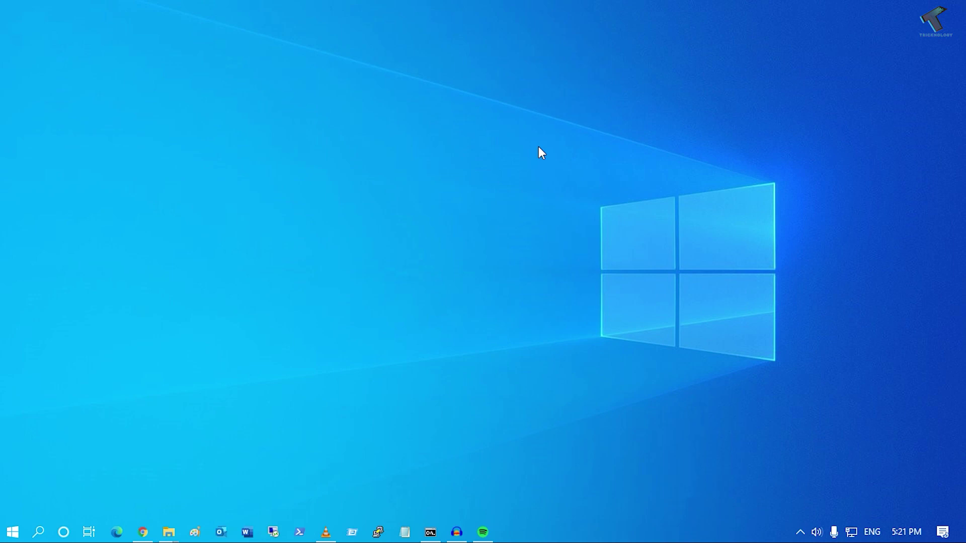
Launch Command Prompt via cmd search and run ipconfig
{"action": "left_click", "coordinate": [42, 534]}
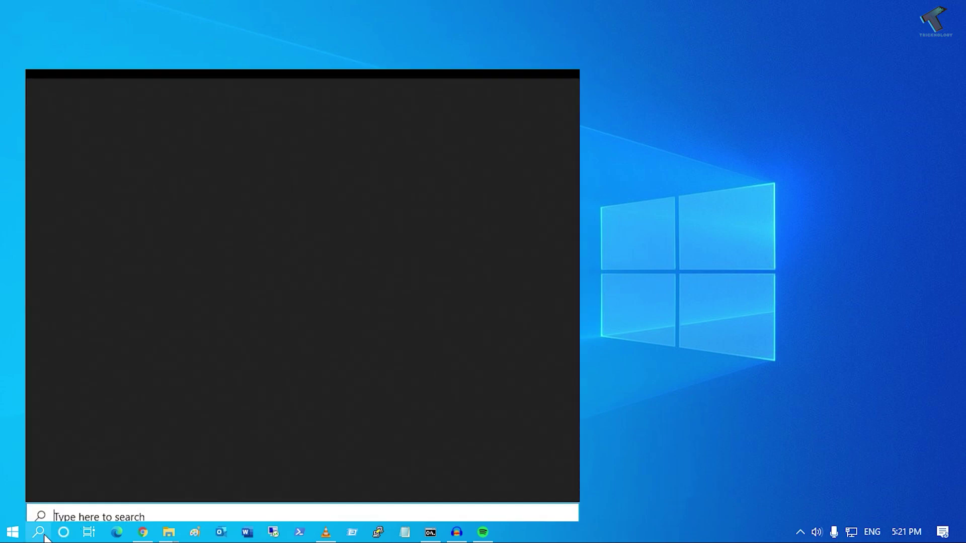
{"action": "type", "text": "cmd"}
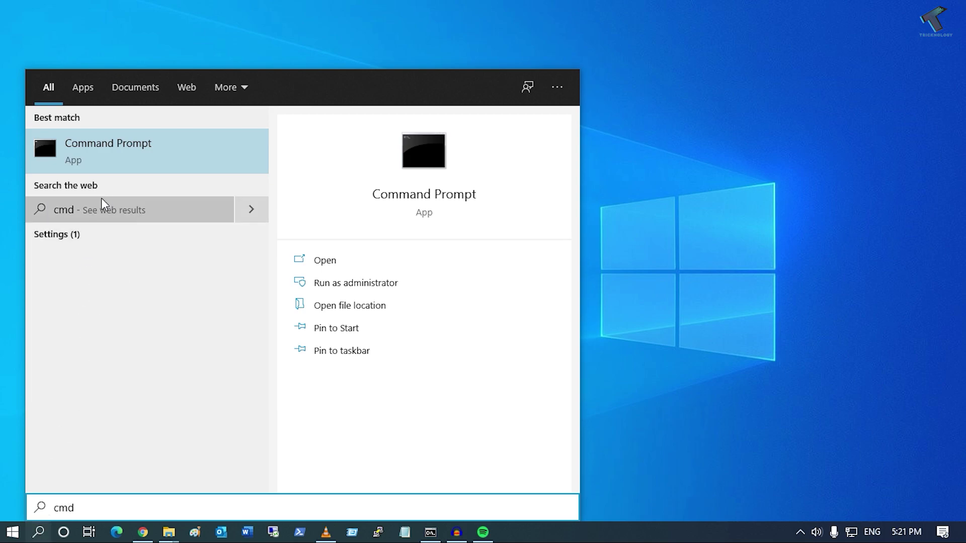
{"action": "left_click", "coordinate": [113, 162]}
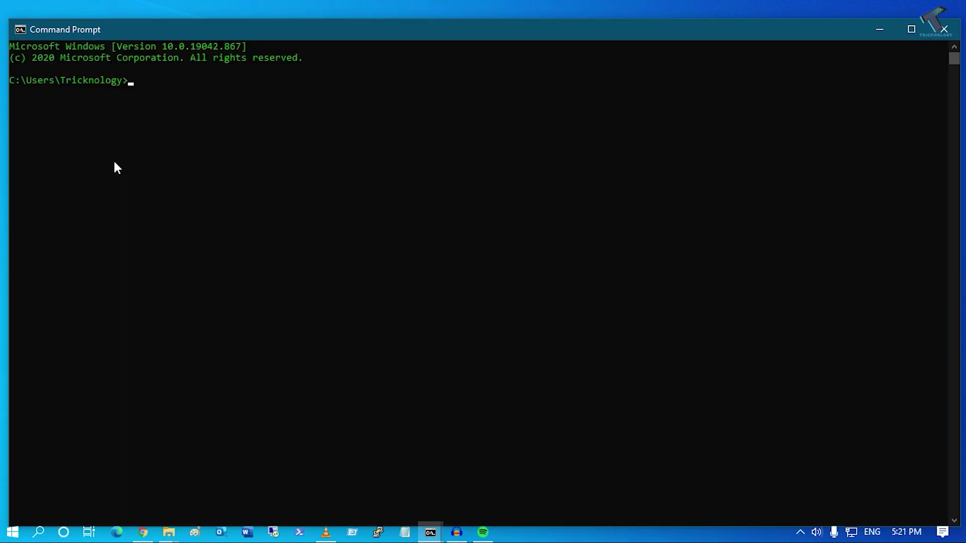
{"action": "scroll", "coordinate": [195, 252], "scroll_direction": "up", "scroll_amount": 4}
{"action": "type", "text": "ipconfig"}
{"action": "key", "text": "Return"}
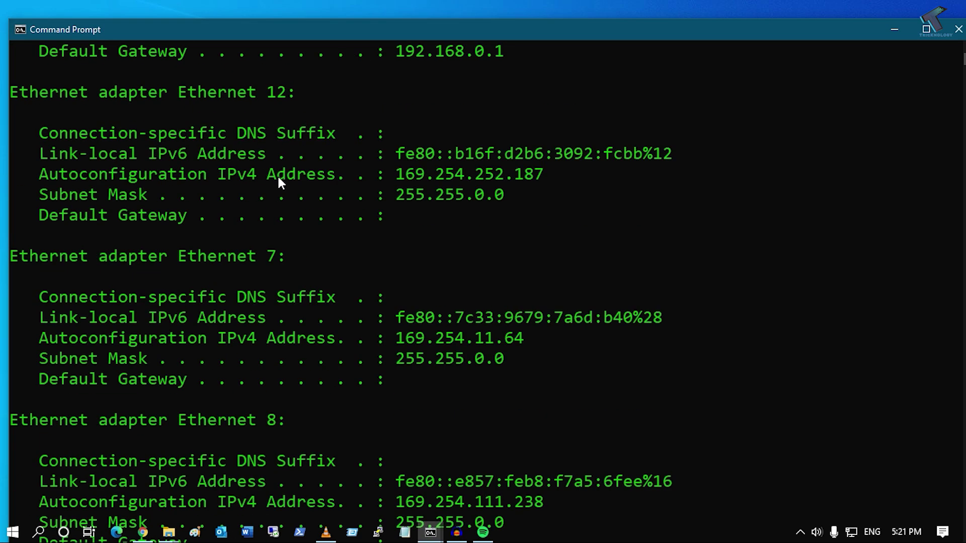
Select the Ethernet IPv4 address 192.168.0.135 in the ipconfig output
{"action": "scroll", "coordinate": [297, 226], "scroll_direction": "up", "scroll_amount": 4}
{"action": "left_click_drag", "start_coordinate": [397, 256], "coordinate": [524, 259]}
{"action": "left_click", "coordinate": [535, 274]}
{"action": "left_click_drag", "start_coordinate": [397, 257], "coordinate": [445, 252]}
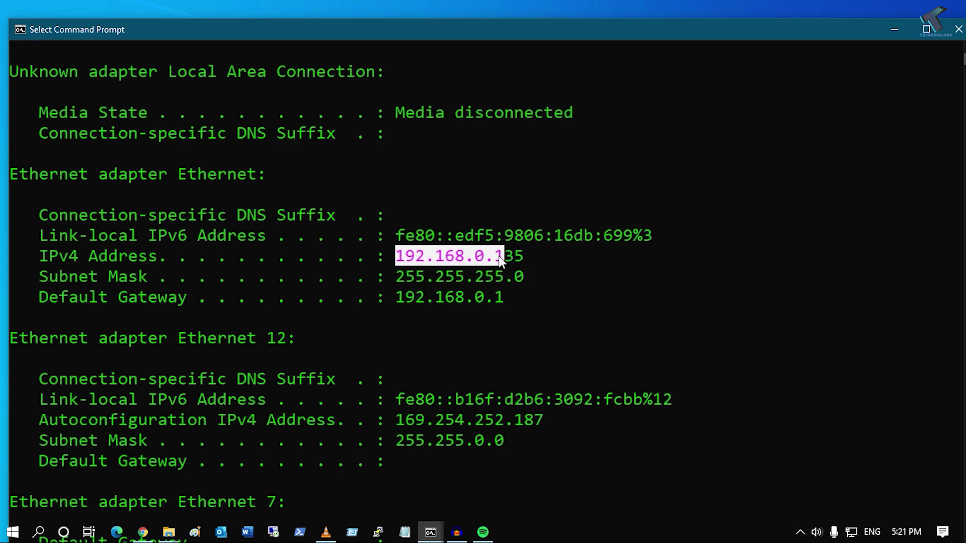
{"action": "left_click_drag", "start_coordinate": [573, 259], "coordinate": [411, 259]}
{"action": "left_click", "coordinate": [580, 276]}
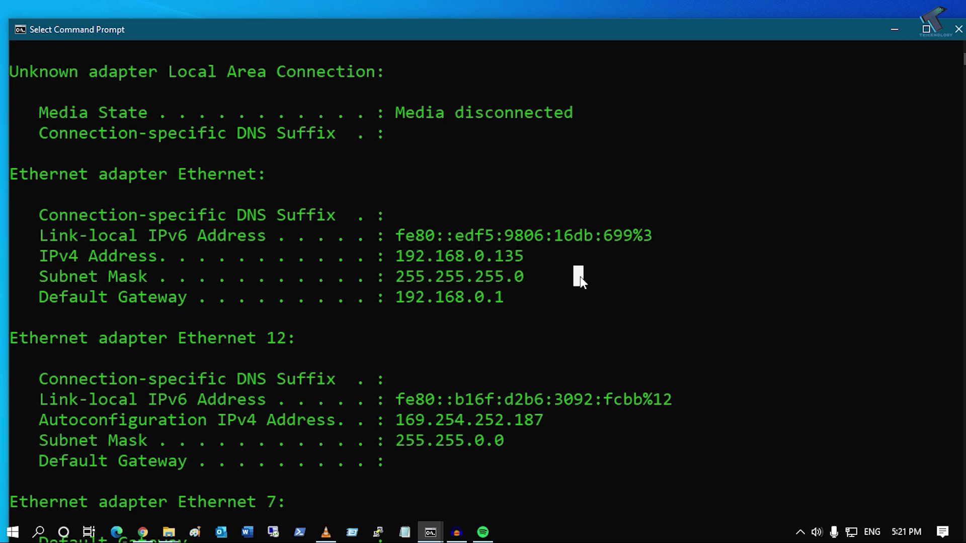
{"action": "left_click_drag", "start_coordinate": [522, 257], "coordinate": [462, 260]}
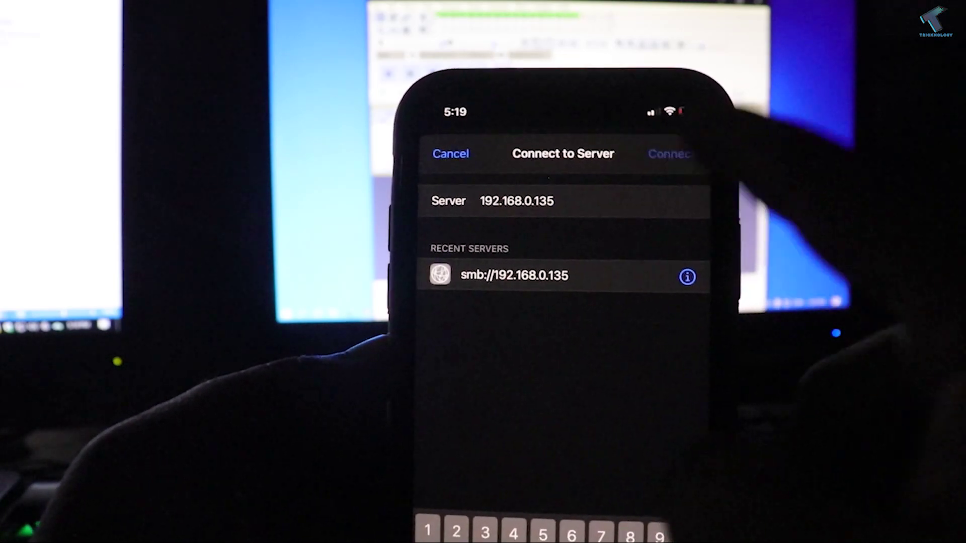
Connect to 192.168.0.135 as Guest, dismissing the error, to browse DP, ISO and Users
{"action": "left_click", "coordinate": [661, 154]}
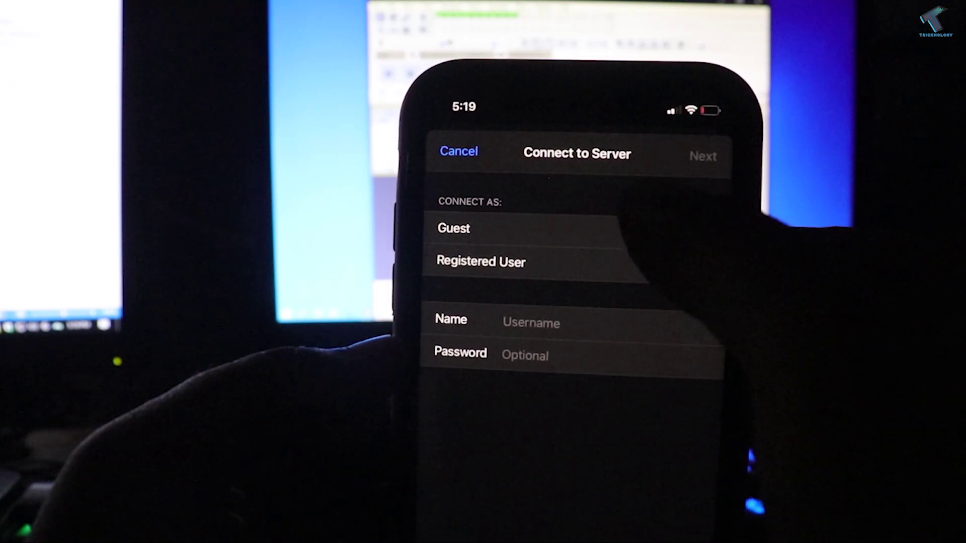
{"action": "left_click", "coordinate": [649, 229]}
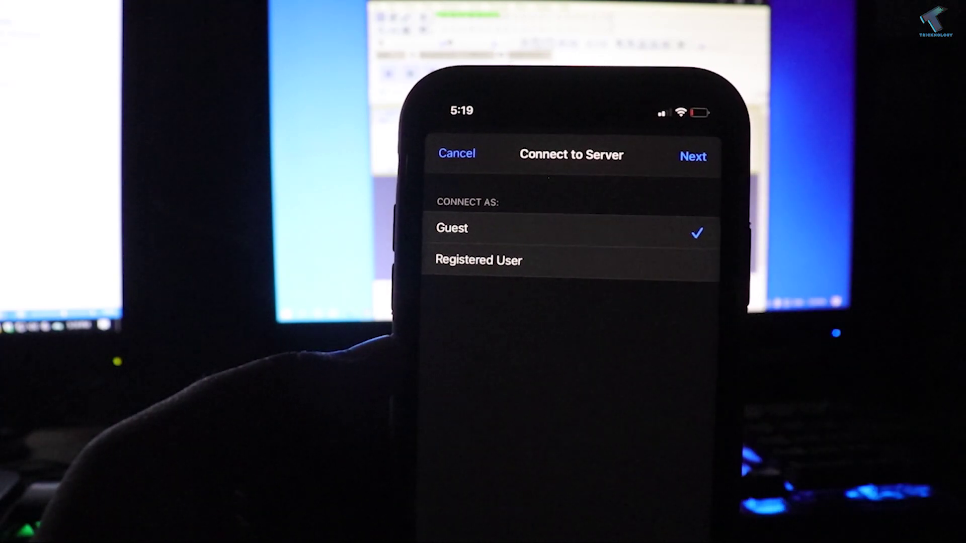
{"action": "left_click", "coordinate": [690, 153]}
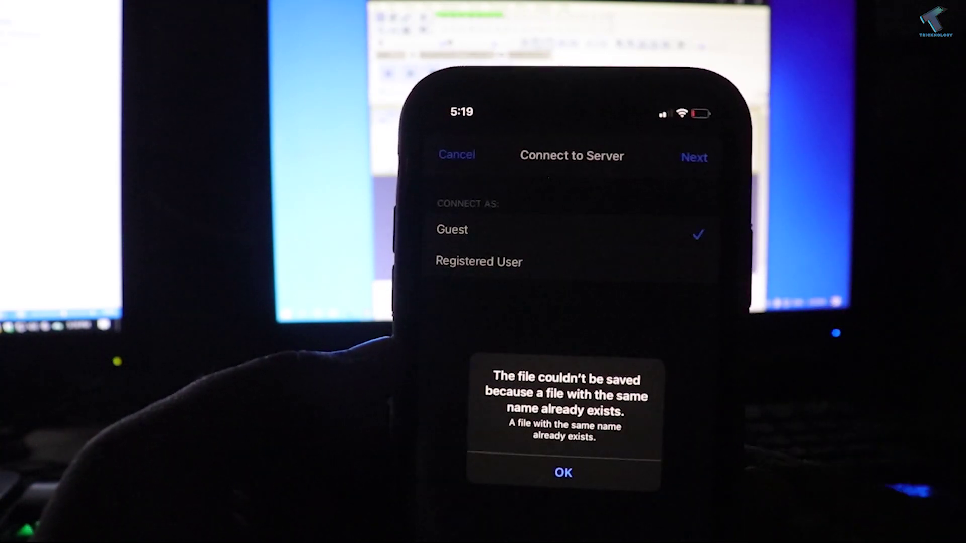
{"action": "left_click", "coordinate": [561, 470]}
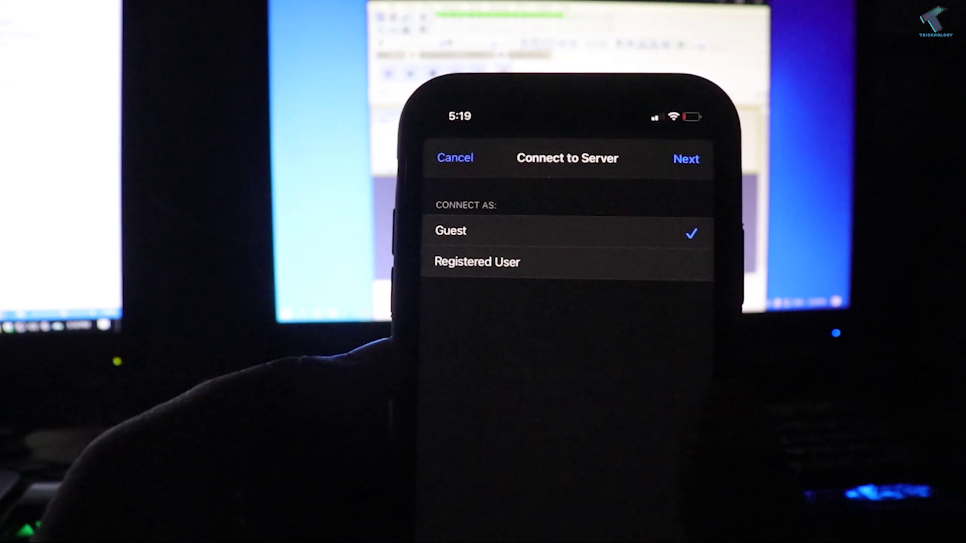
{"action": "left_click", "coordinate": [694, 159]}
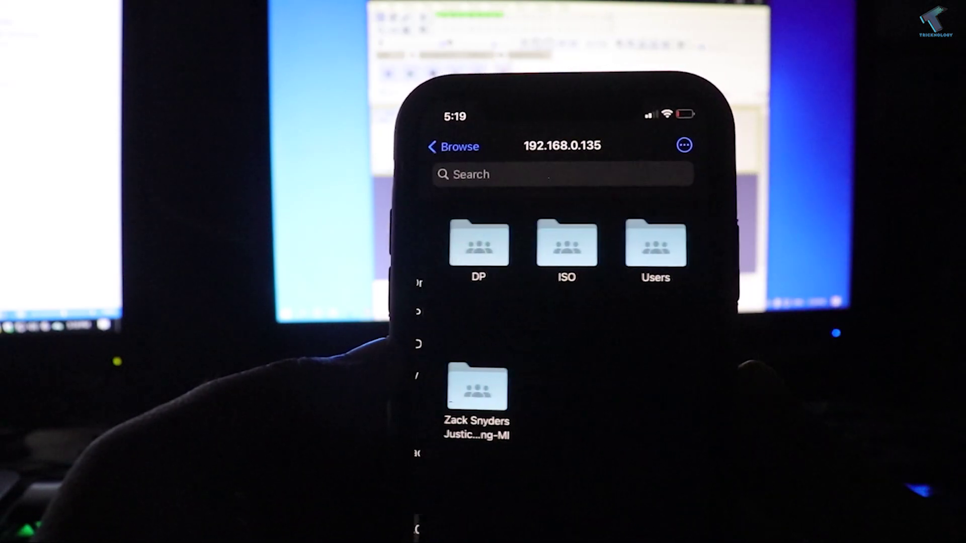